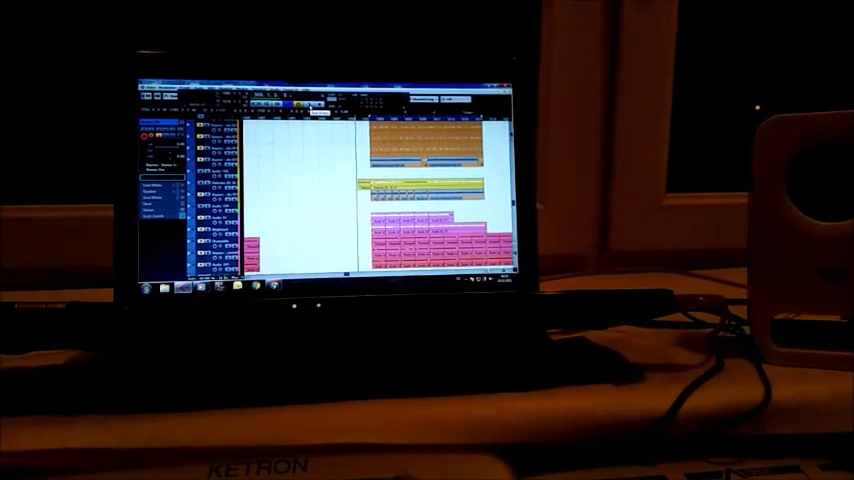
# Start playback of the multitrack arrangement through its orange, yellow and pink sections
pyautogui.press('space')
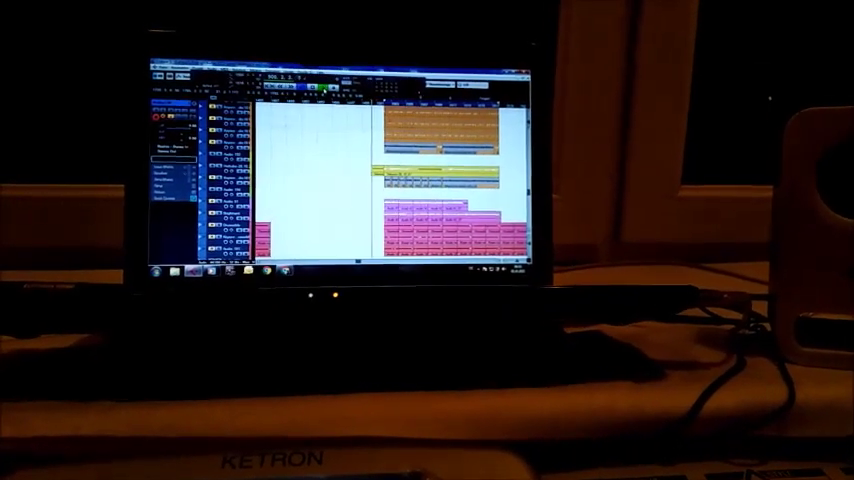